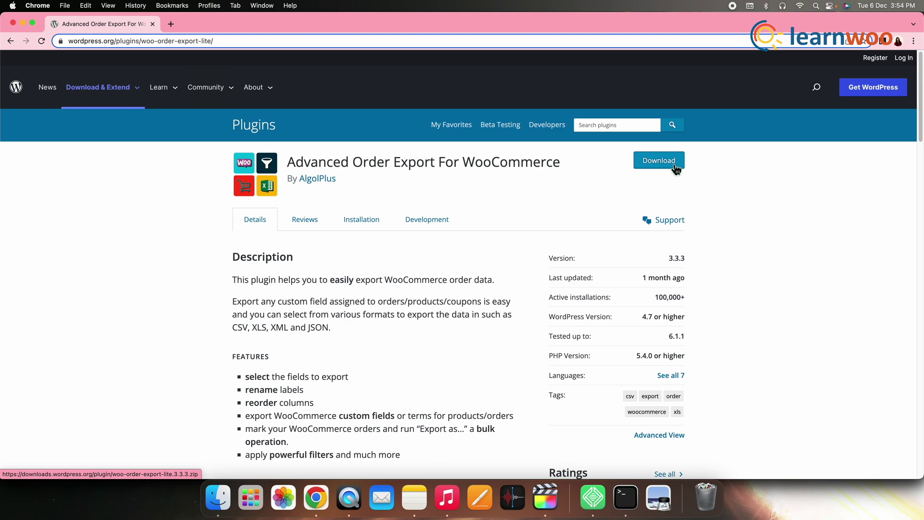
Step: Download woo-order-export-lite.3.3.3.zip and go to the Add New Plugins page
left_click(676, 169)
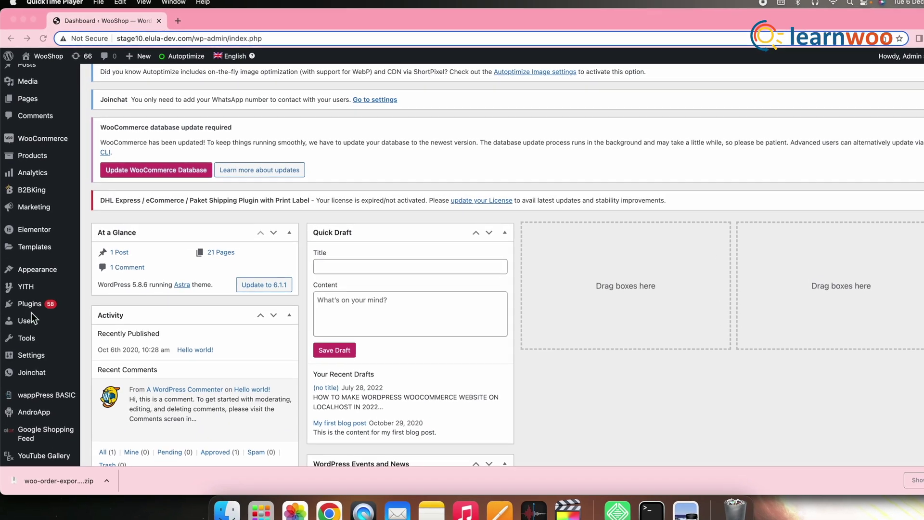
scroll(32, 299, "down", 5)
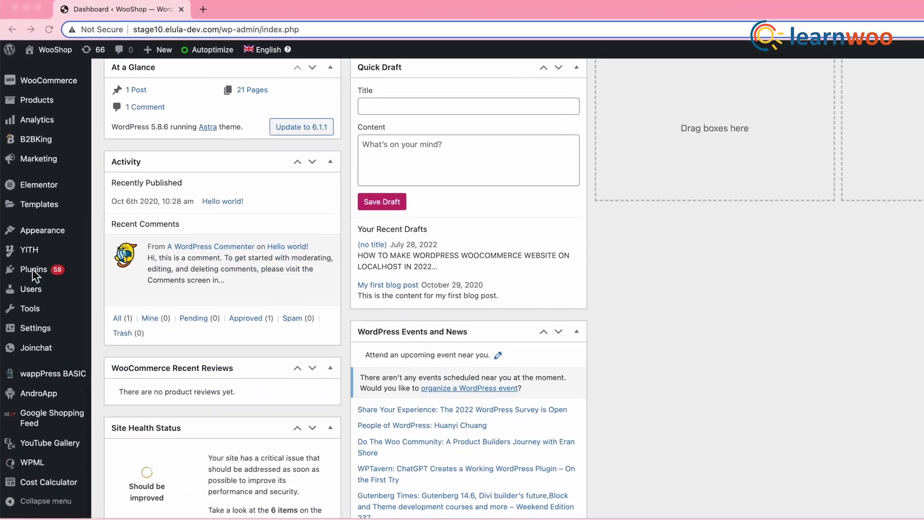
mouse_move(32, 270)
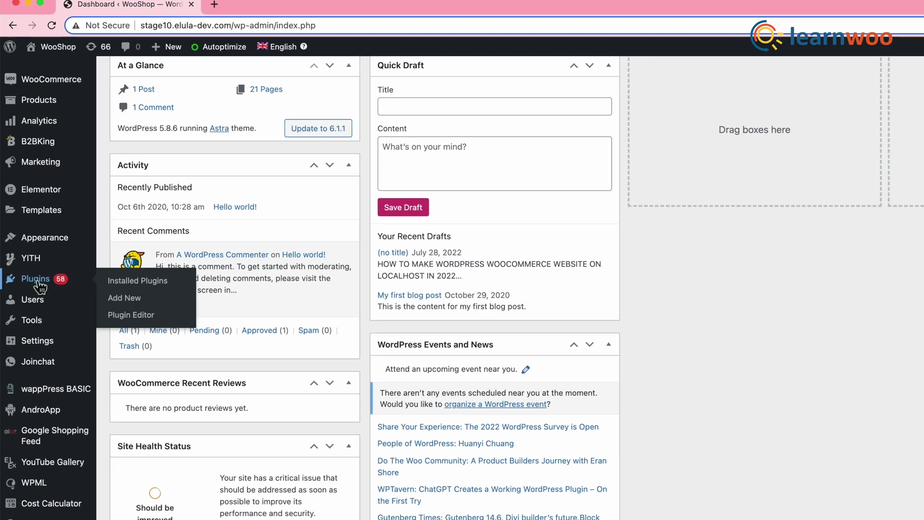
left_click(123, 291)
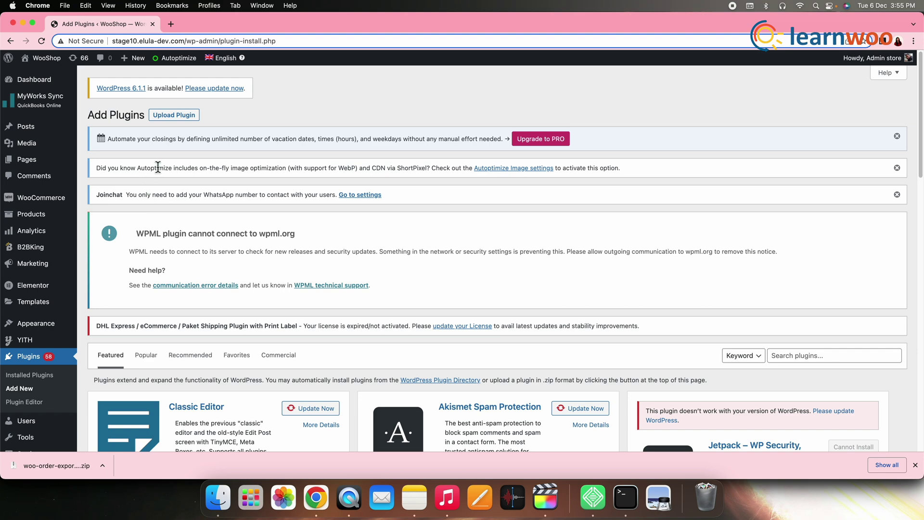
Step: Upload woo-order-export-lite.3.3.3.zip as a plugin and install it
left_click(183, 120)
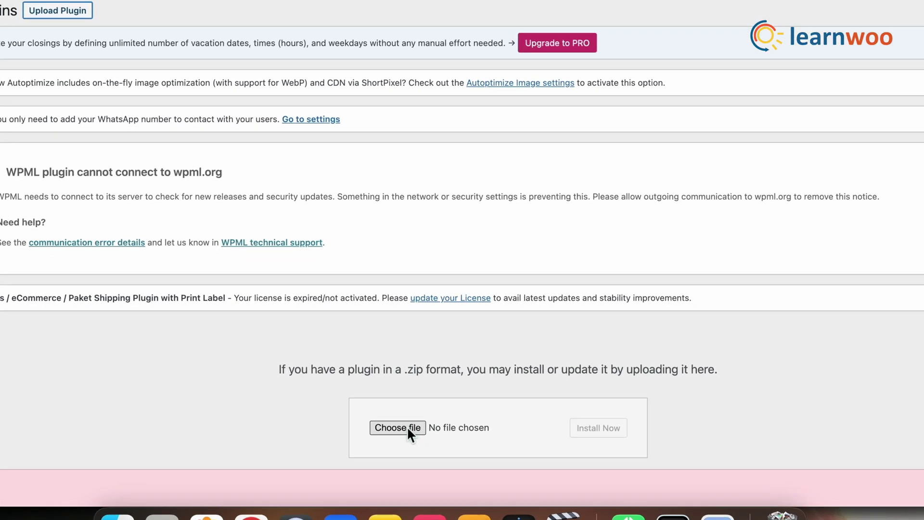
left_click(407, 426)
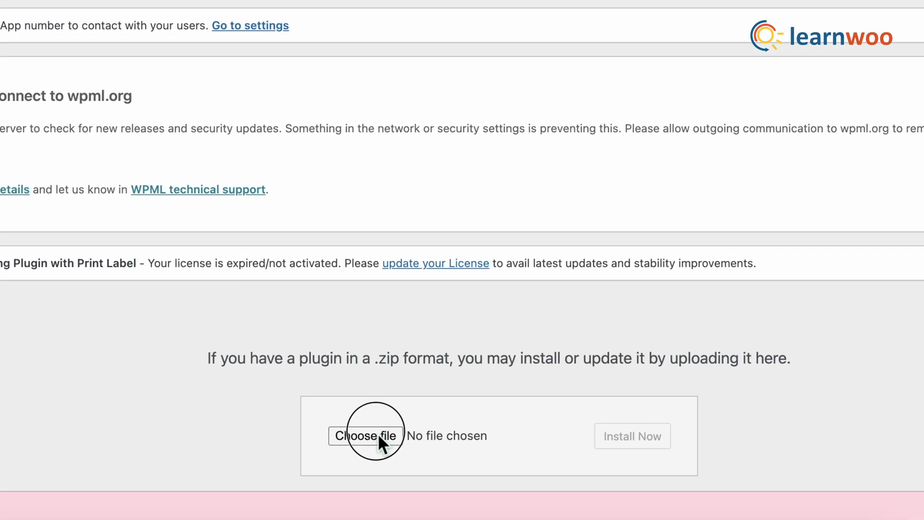
left_click(631, 338)
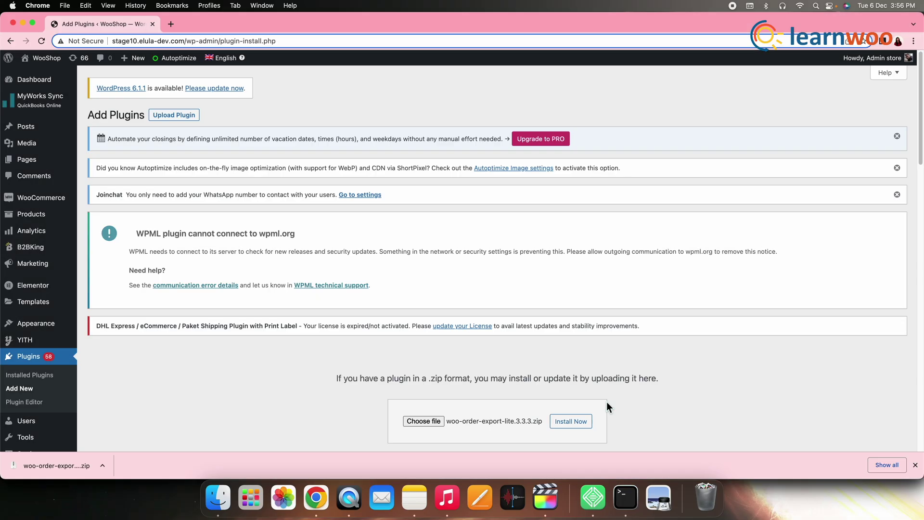
scroll(607, 403, "down", 5)
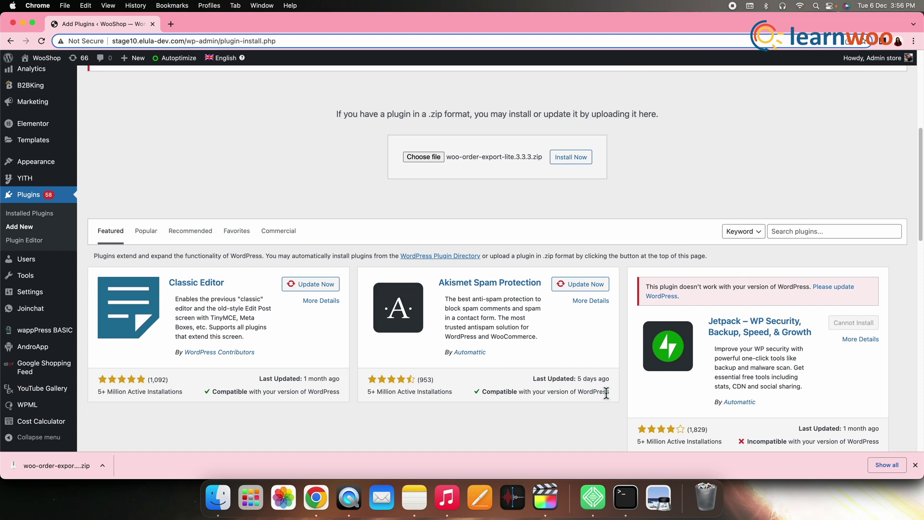
left_click(568, 161)
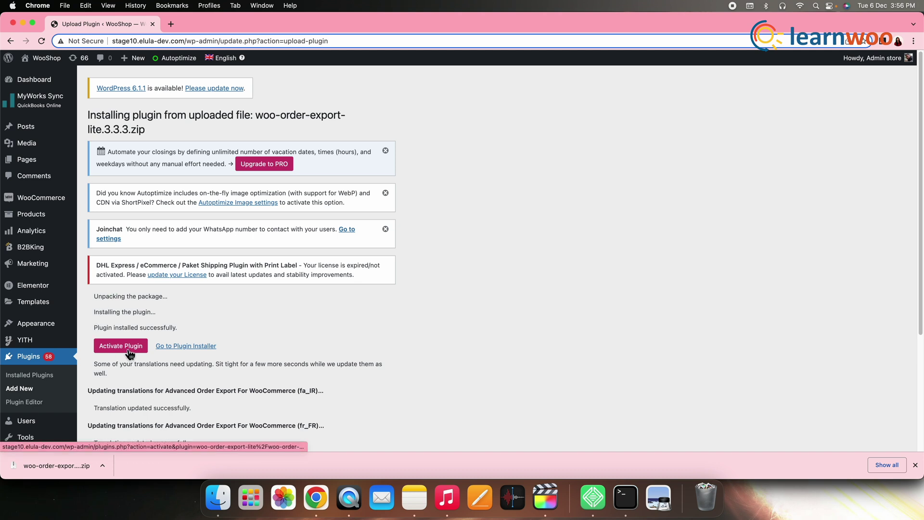
Step: Activate the plugin and go to WooCommerce > Export Orders
left_click(123, 347)
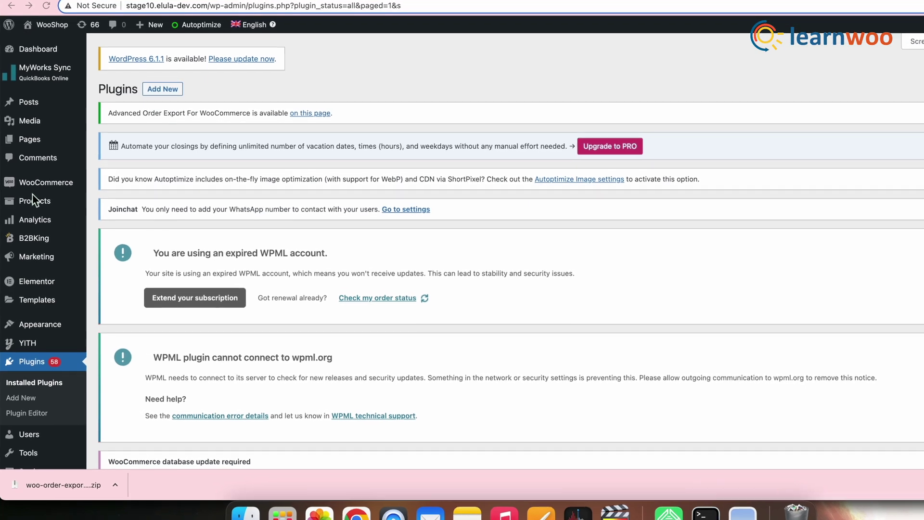
mouse_move(34, 179)
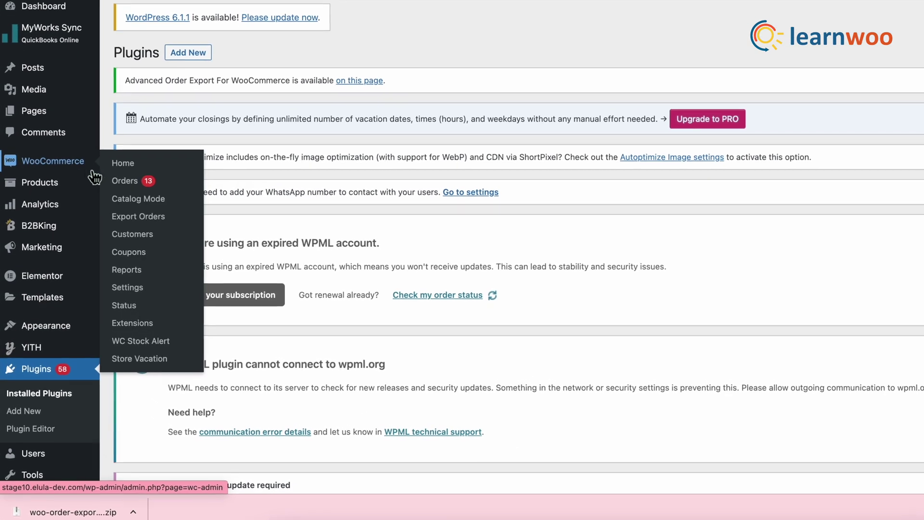
left_click(131, 216)
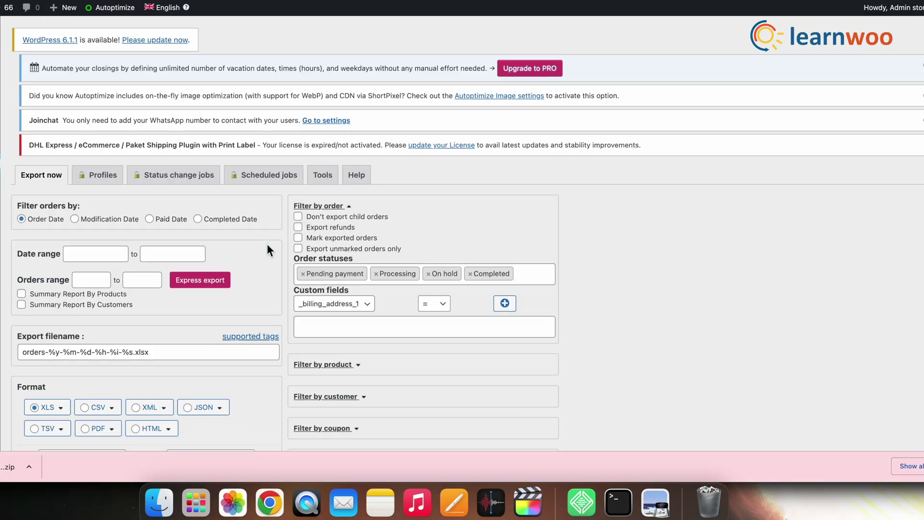
scroll(267, 244, "down", 3)
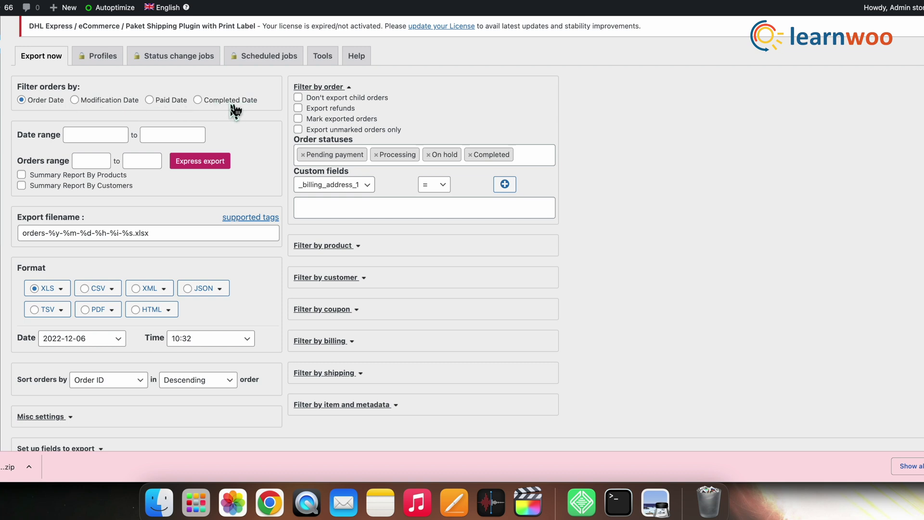
Step: Pick July 1, 2022 as start and November 30, 2022 as end in the date range pickers
left_click(77, 139)
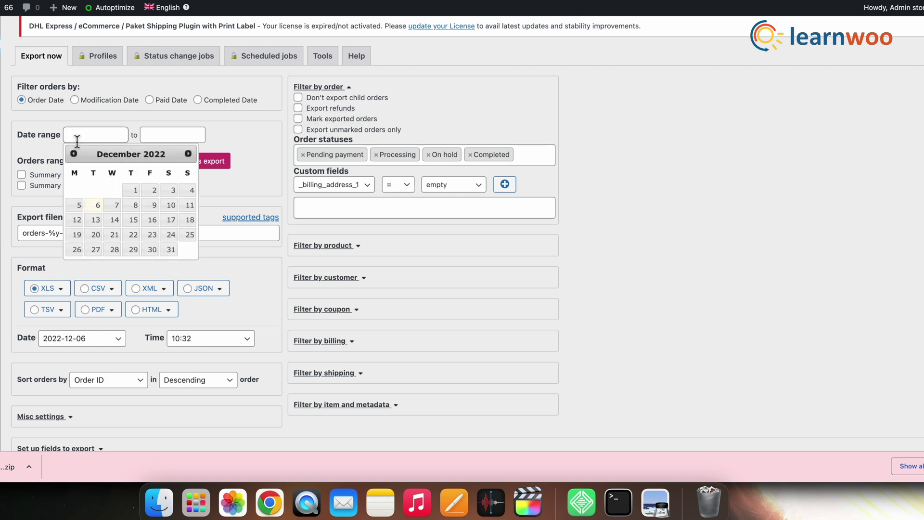
left_click(170, 139)
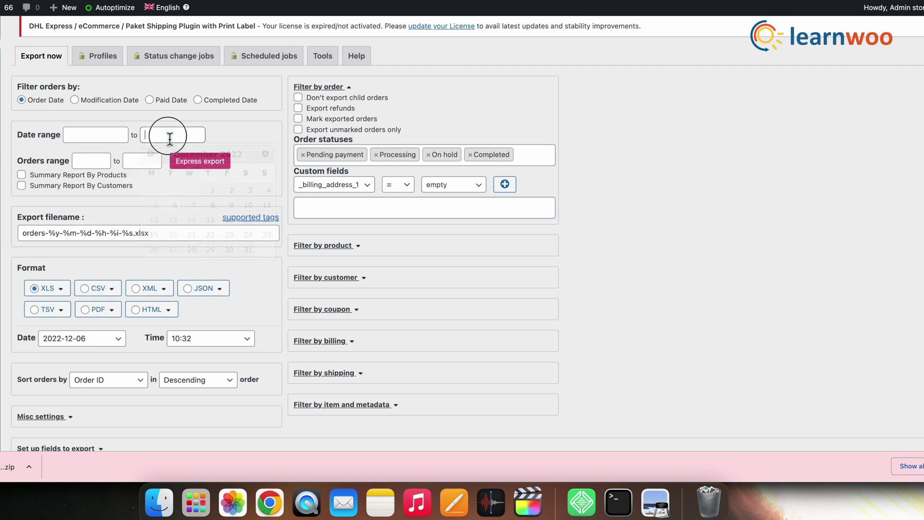
left_click(89, 141)
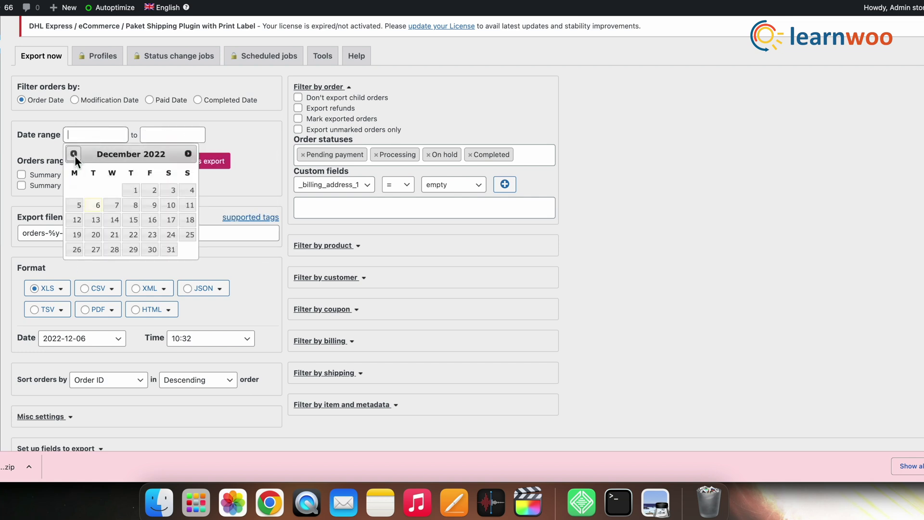
left_click(74, 153)
left_click(74, 153)
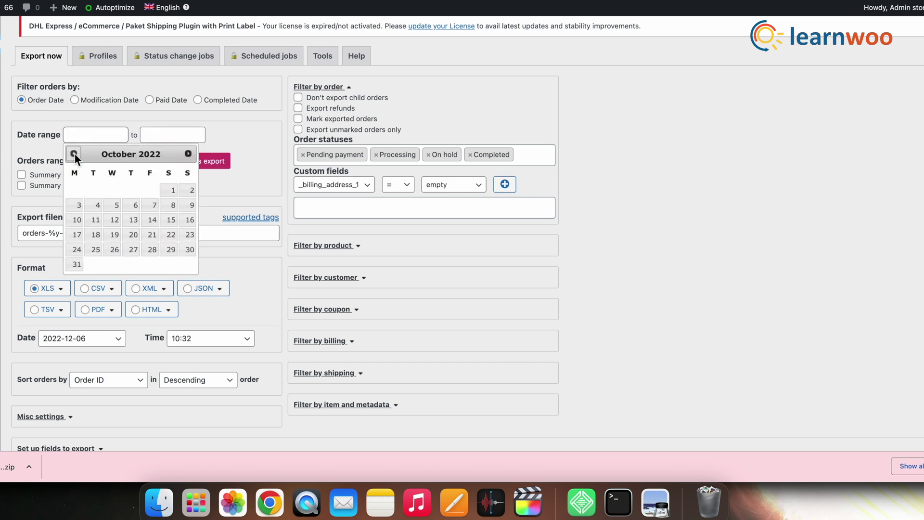
left_click(74, 153)
left_click(74, 154)
left_click(74, 153)
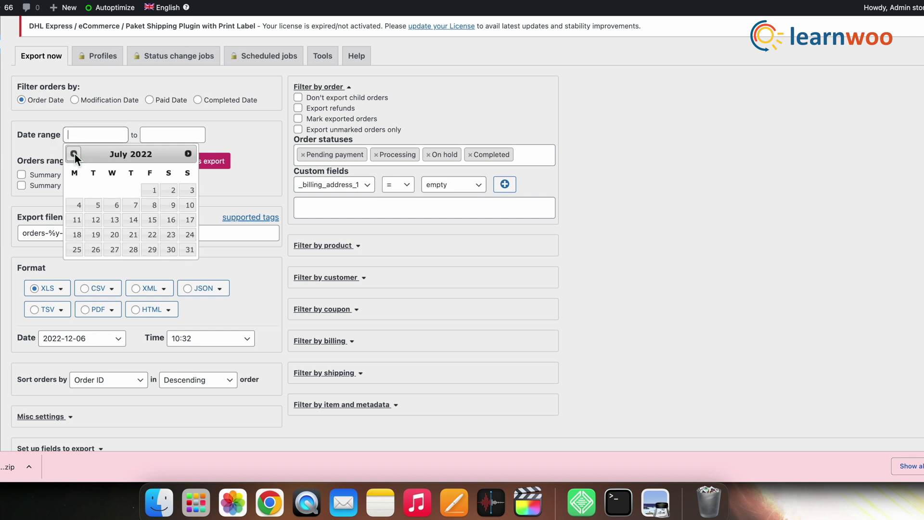
left_click(155, 191)
left_click(174, 140)
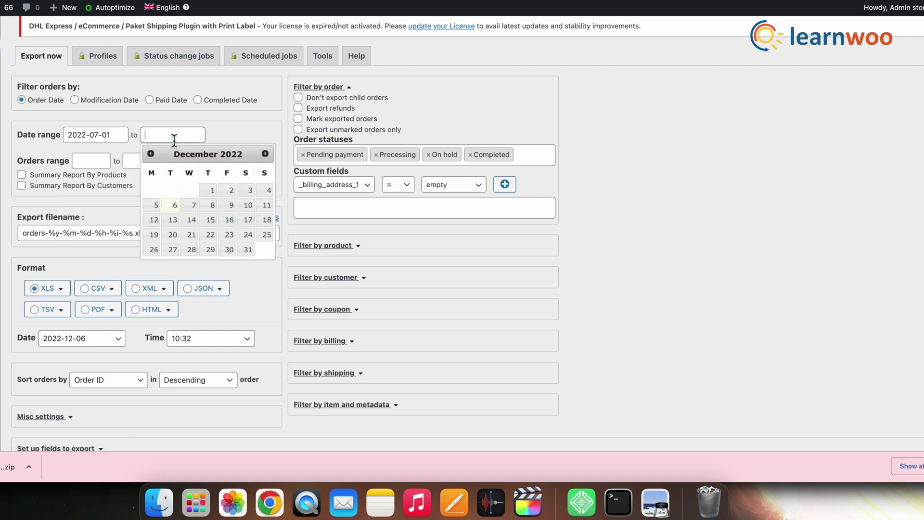
left_click(150, 154)
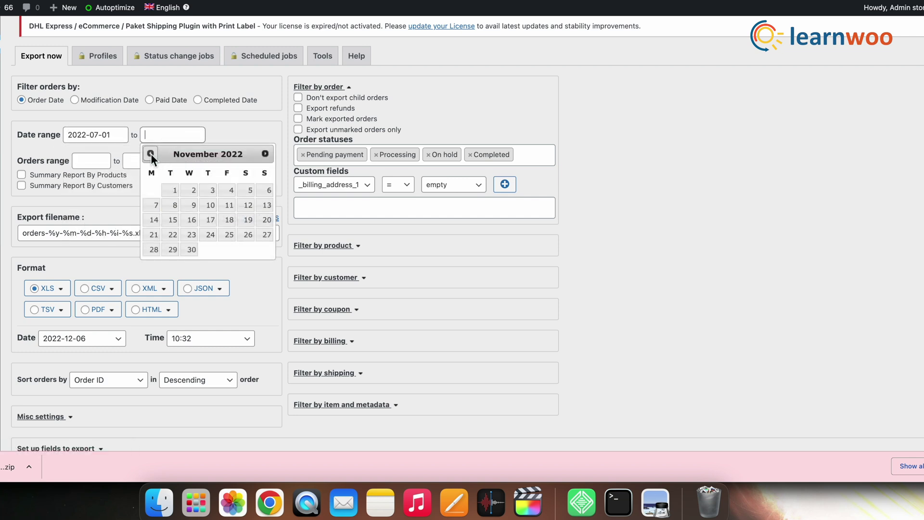
left_click(191, 249)
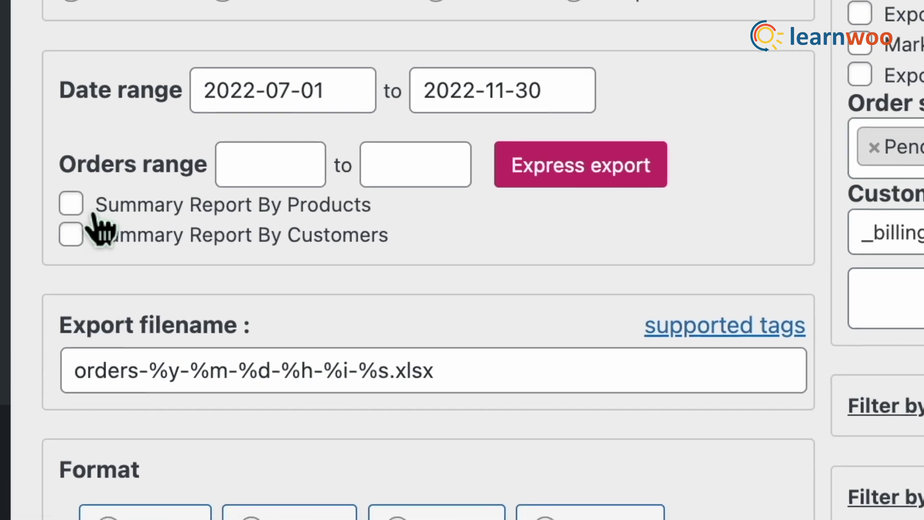
Step: Enable Summary Report By Products and change the export filename to Products.xlsx
left_click(77, 211)
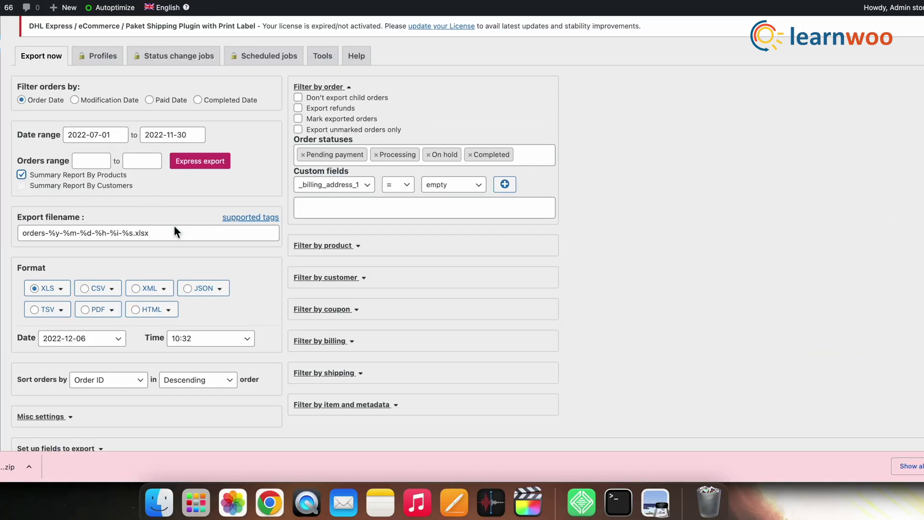
left_click_drag(133, 234, 18, 239)
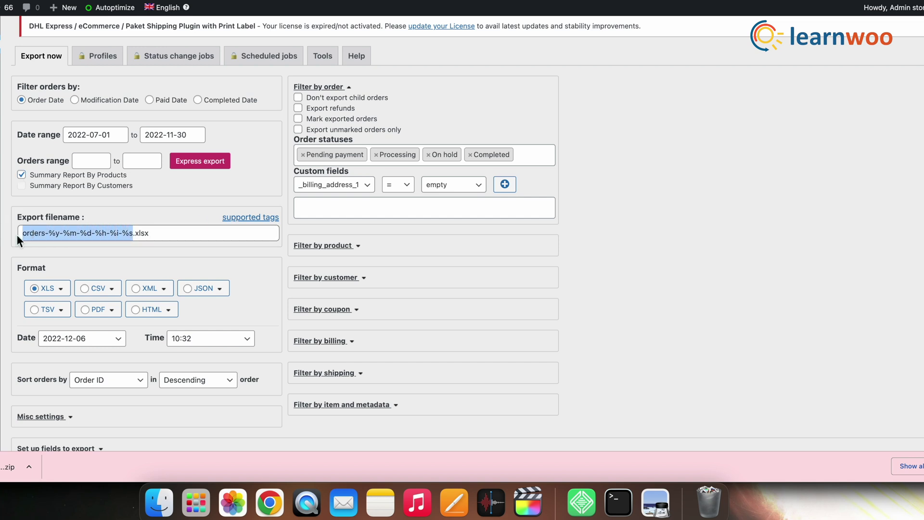
type("Products")
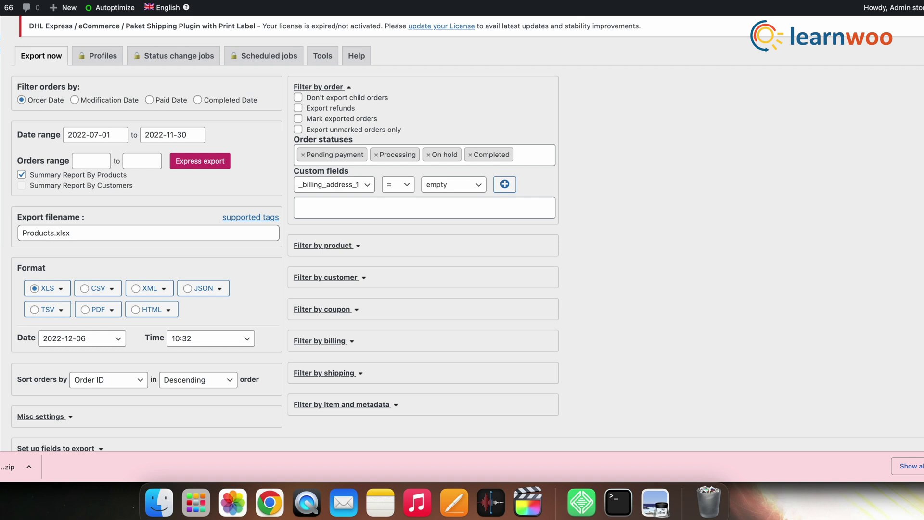
left_click(38, 289)
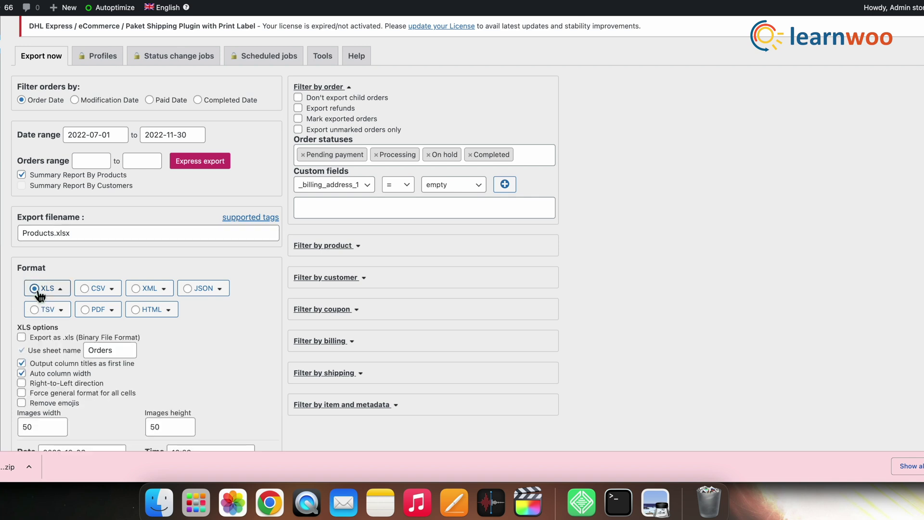
left_click(40, 291)
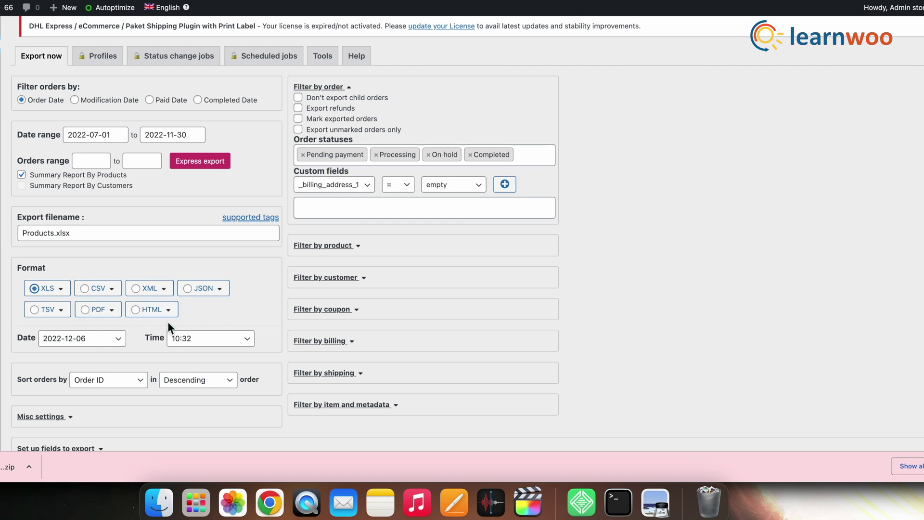
scroll(135, 366, "down", 3)
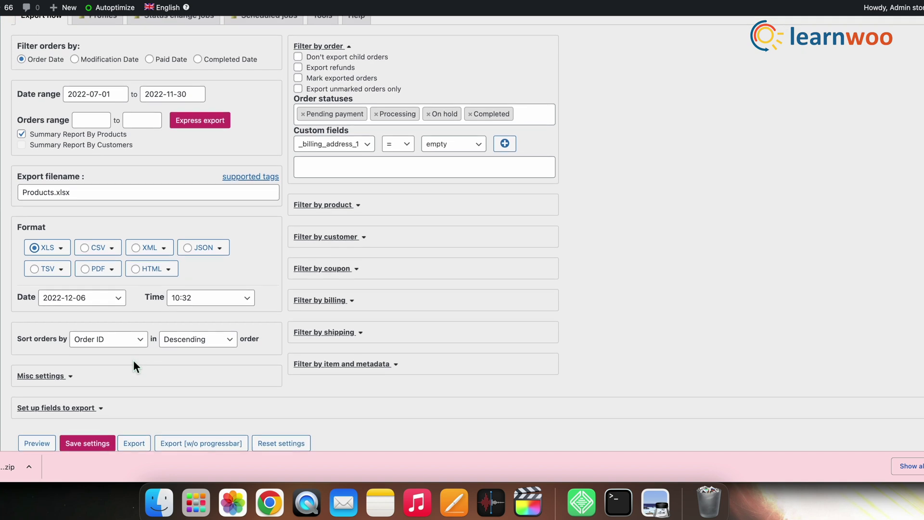
scroll(133, 366, "down", 2)
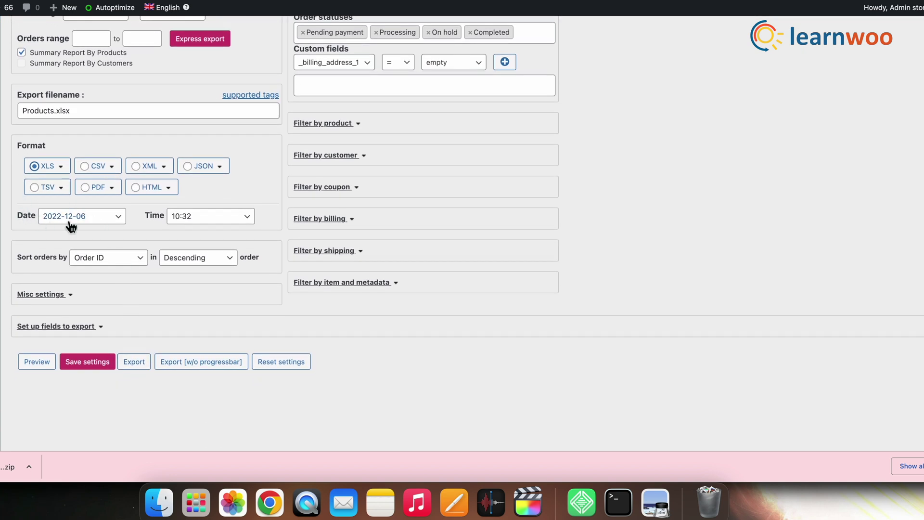
left_click(237, 222)
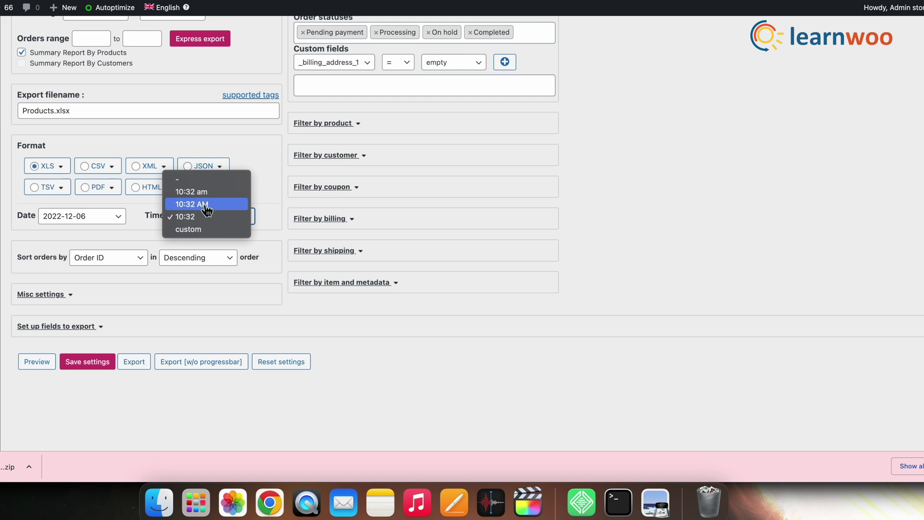
left_click(211, 219)
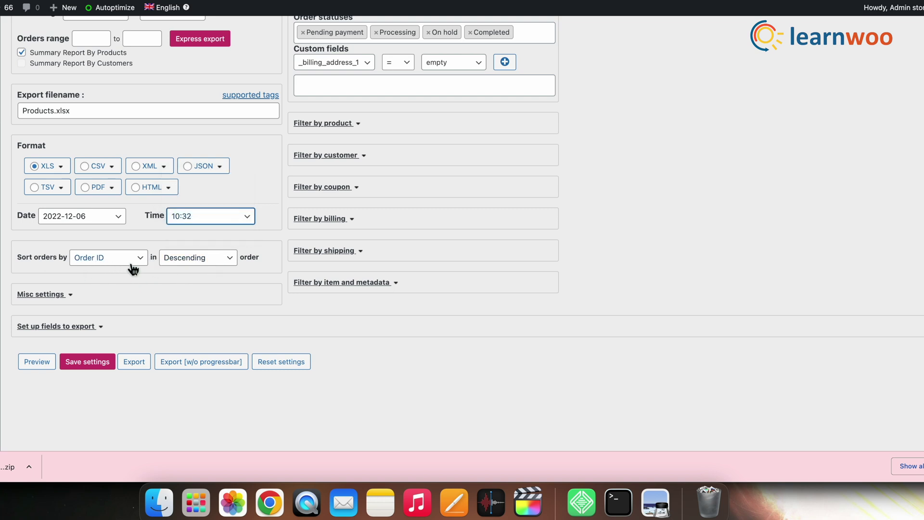
left_click(110, 266)
left_click(120, 263)
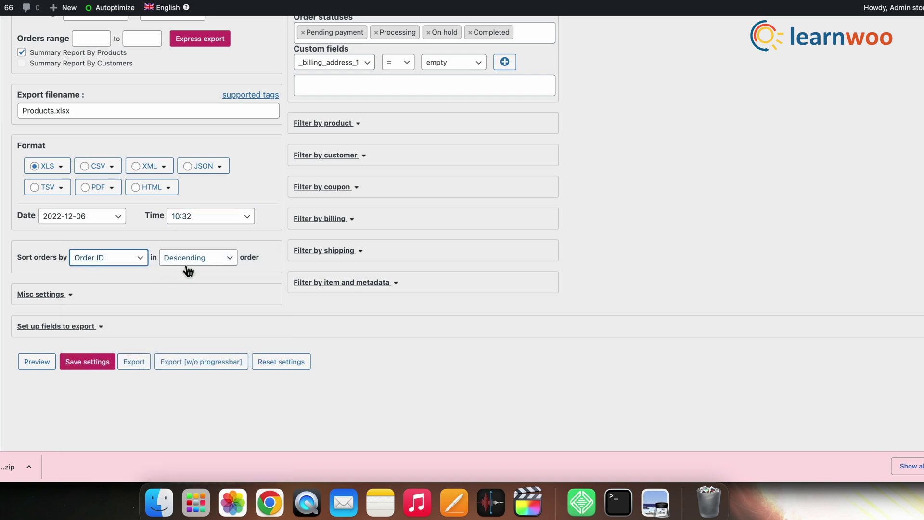
left_click(222, 266)
left_click(221, 264)
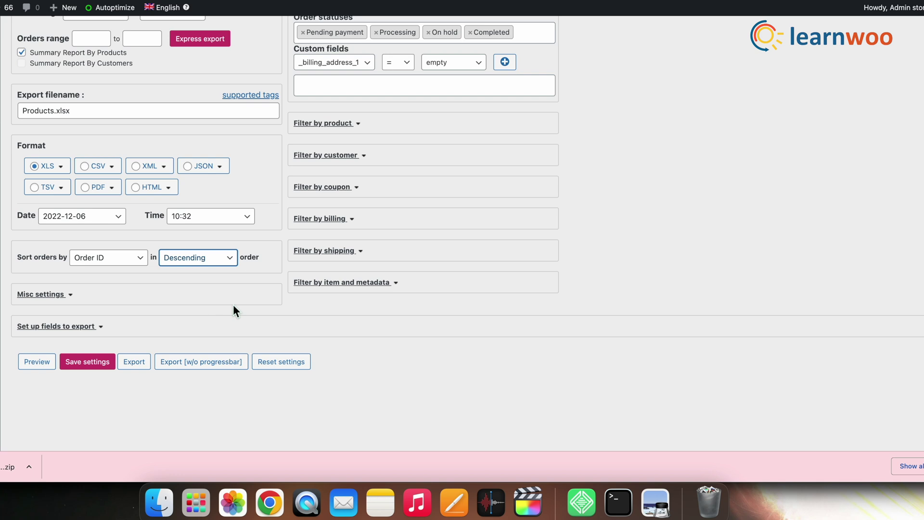
scroll(233, 310, "down", 2)
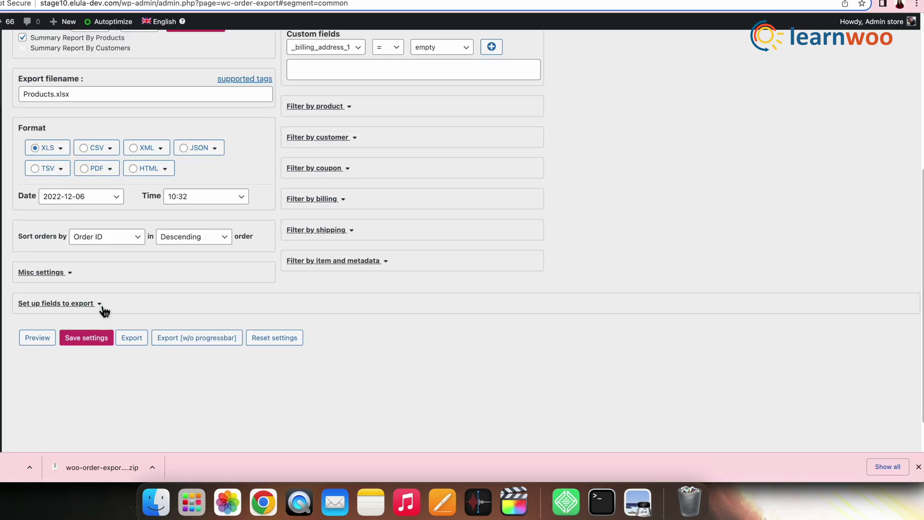
Step: Add a _product_image_gallery product field with column name Image and Image format
left_click(100, 304)
scroll(284, 322, "down", 5)
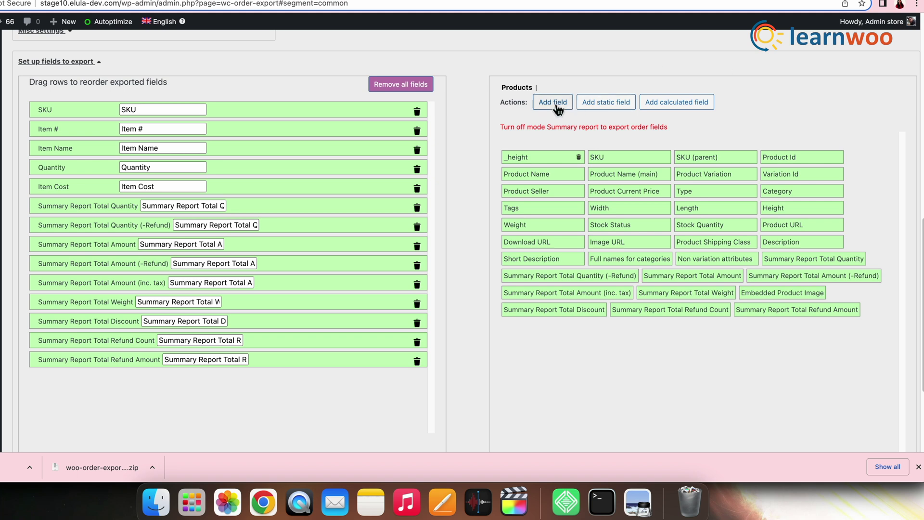
left_click(557, 105)
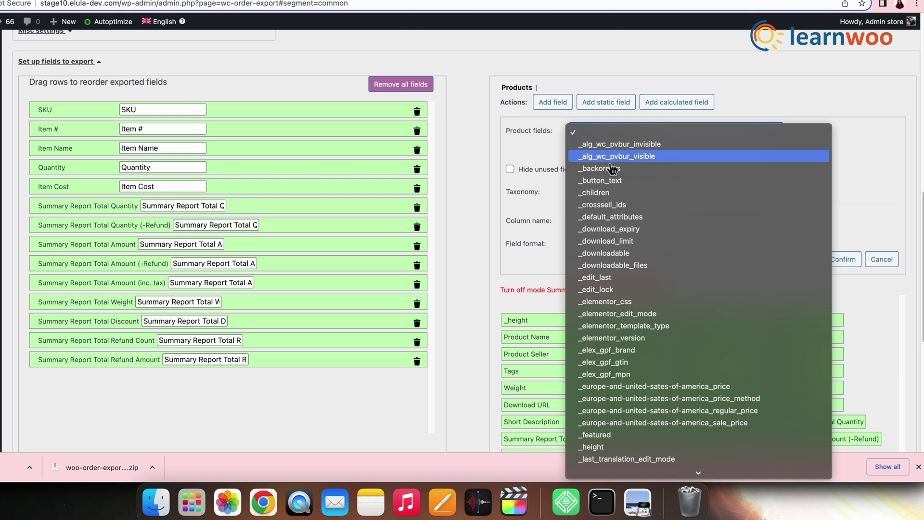
scroll(683, 385, "down", 10)
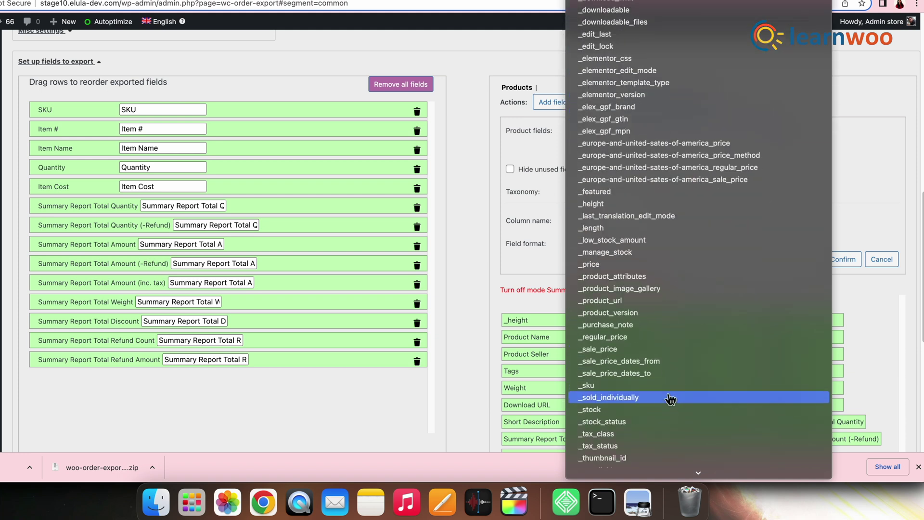
scroll(670, 399, "down", 5)
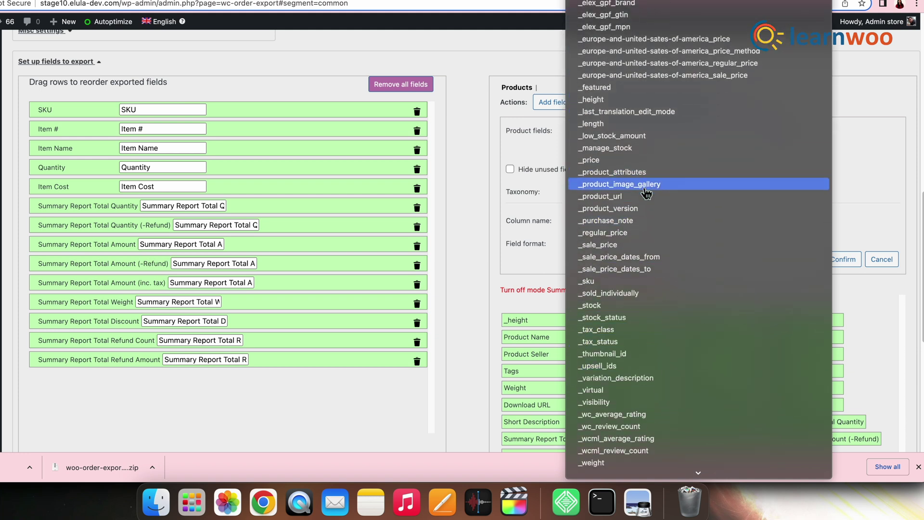
key("Escape")
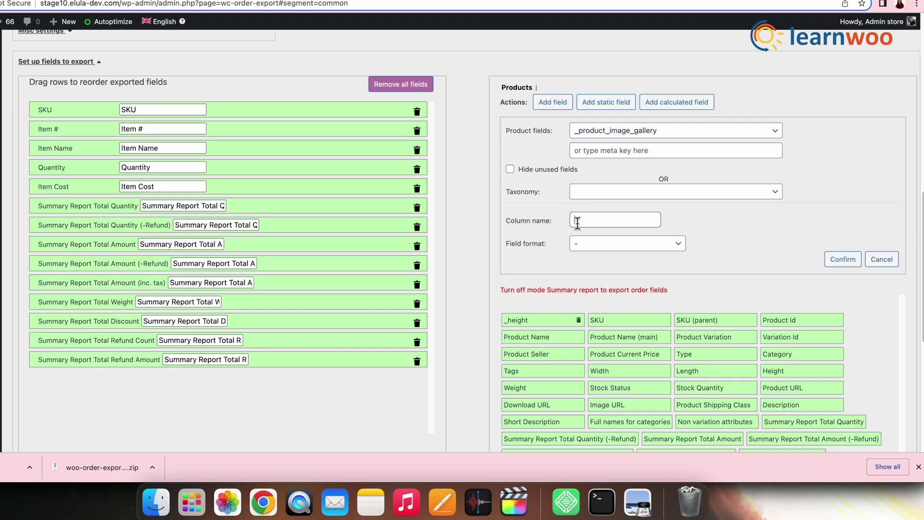
left_click(600, 249)
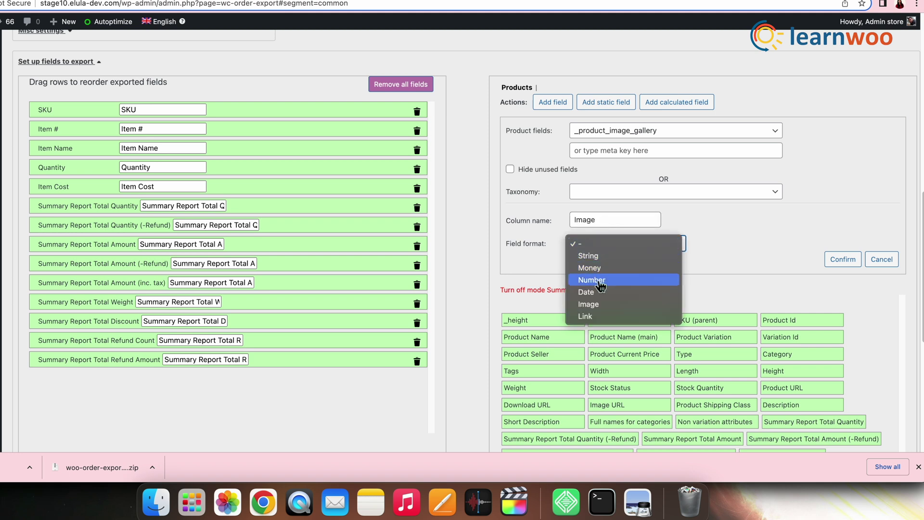
left_click(595, 306)
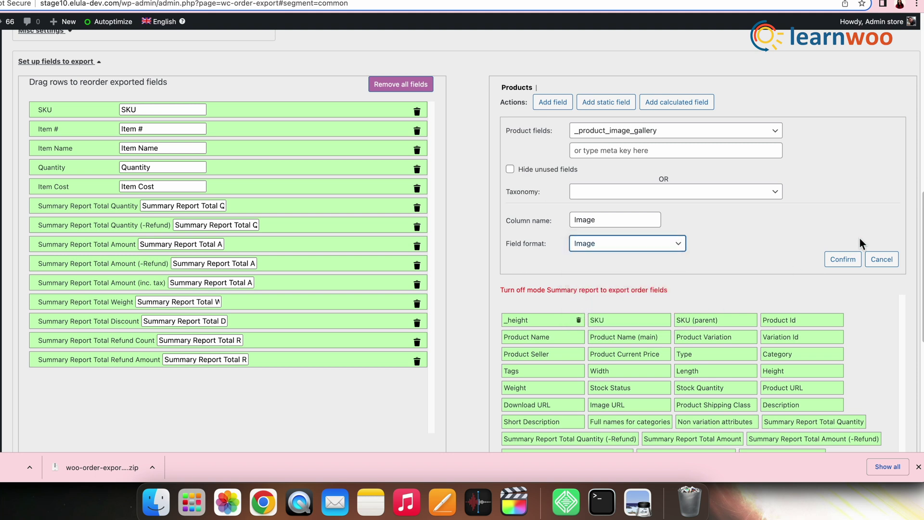
left_click(845, 261)
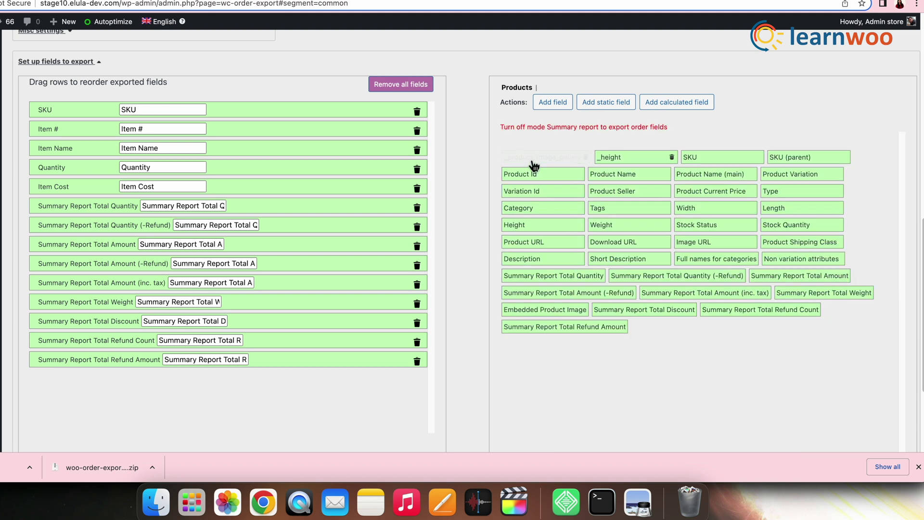
Step: Drop the Image field below Item Cost and move Summary Report Total Amount up one row
left_click_drag(534, 165, 68, 207)
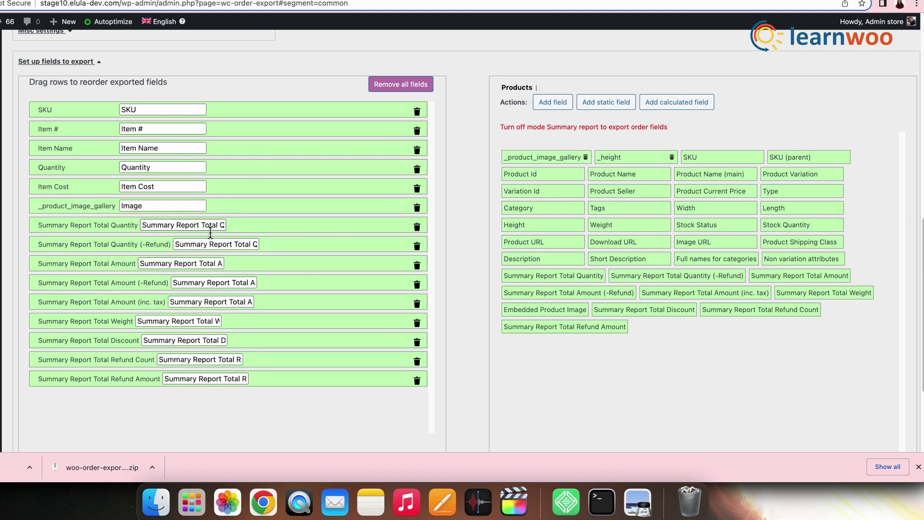
mouse_move(270, 264)
left_mouse_down()
mouse_move(270, 241)
mouse_move(268, 253)
left_mouse_up()
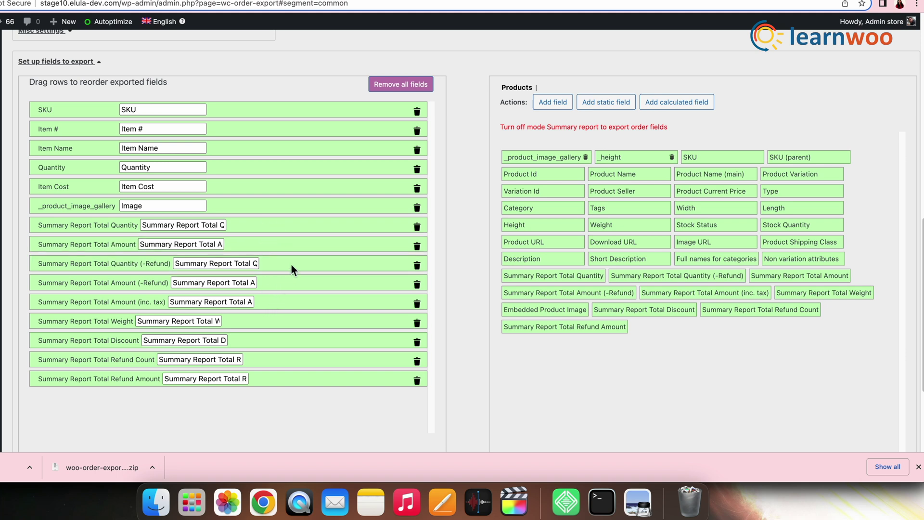
left_click_drag(289, 285, 290, 264)
Step: Run Express export from the top of the page to download the Products.xlsx report
scroll(698, 260, "up", 10)
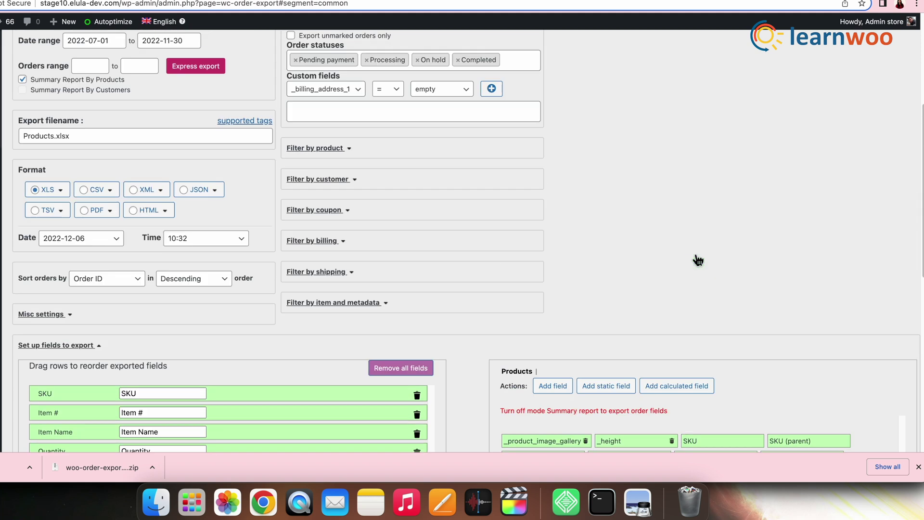
scroll(692, 252, "up", 1)
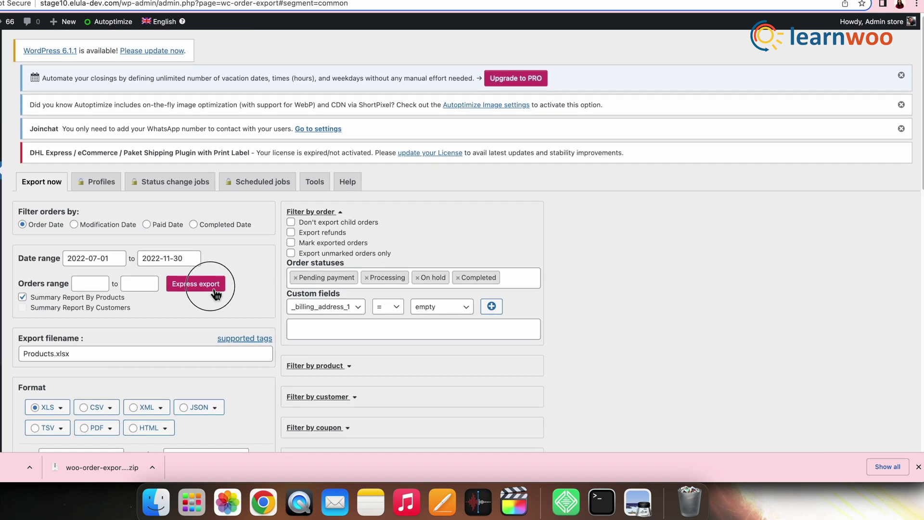
left_click(215, 292)
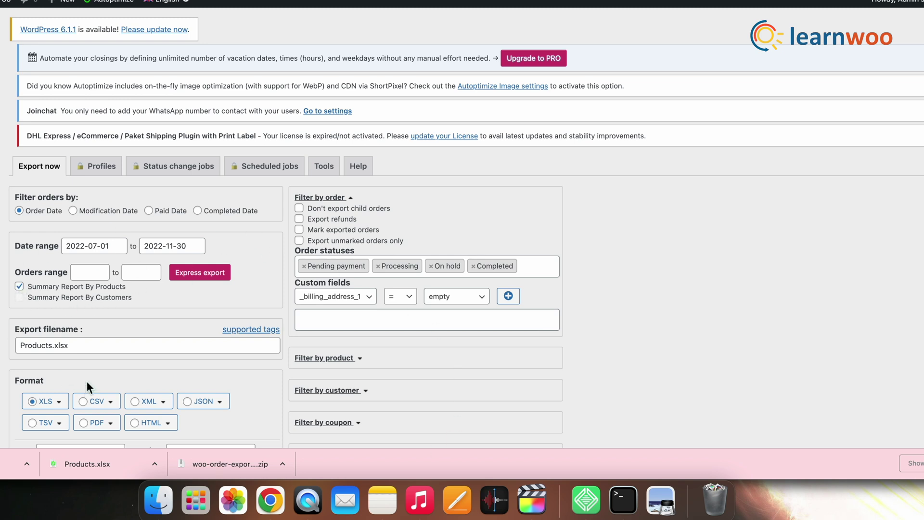
Step: Turn on Summary Report By Customers, rename the file to customer.xlsx, and express-export it
left_click(20, 286)
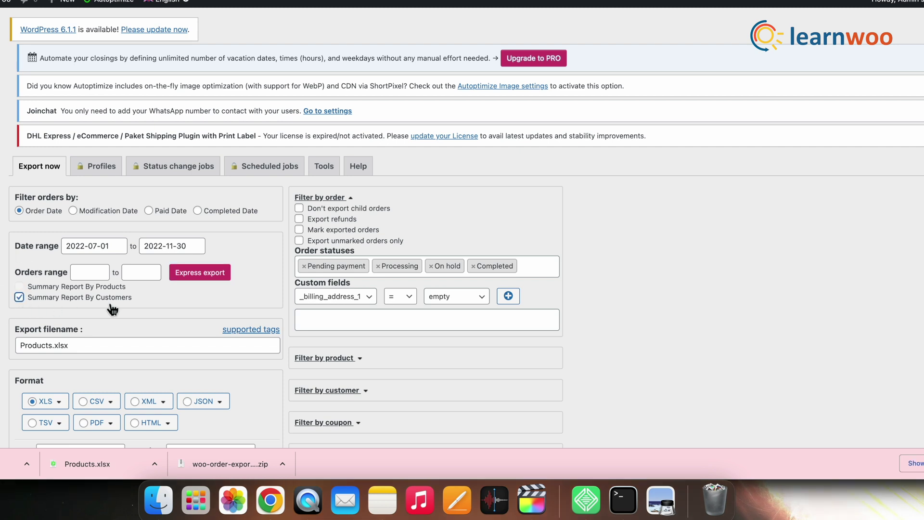
scroll(267, 376, "down", 5)
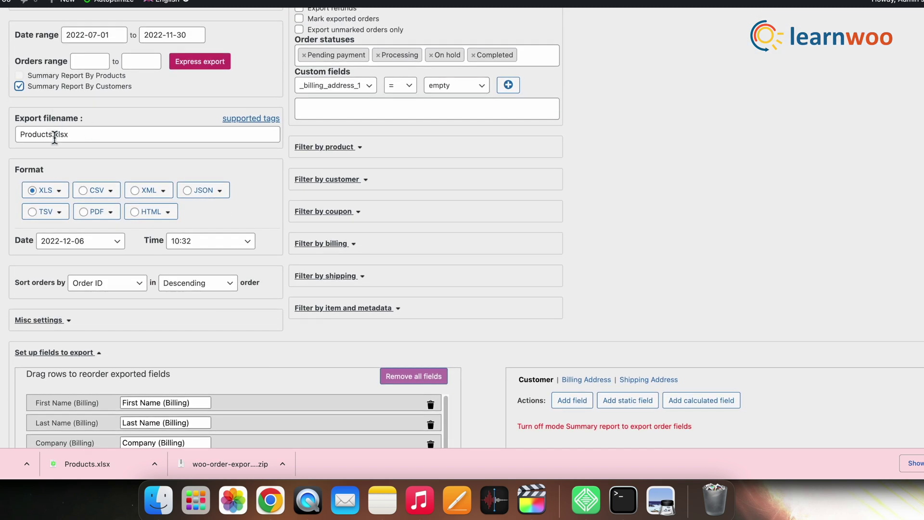
left_click_drag(53, 135, 14, 140)
type("customer")
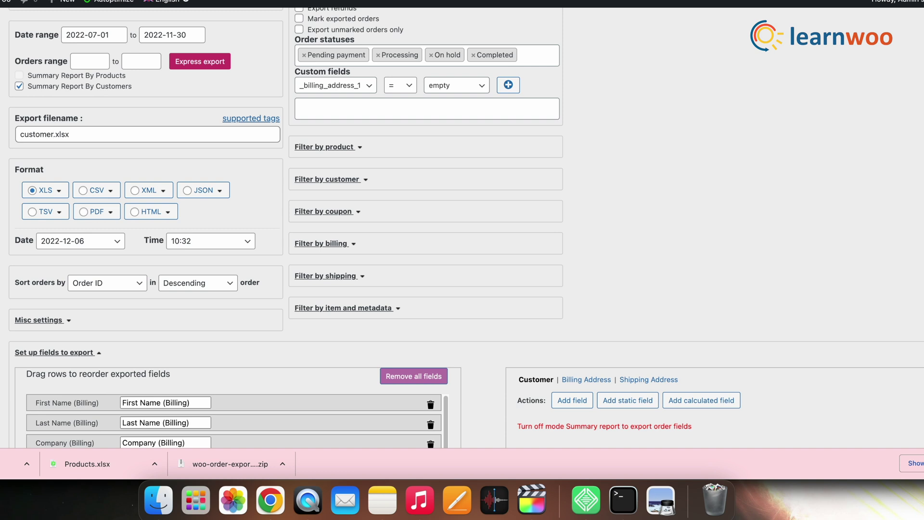
left_click(200, 61)
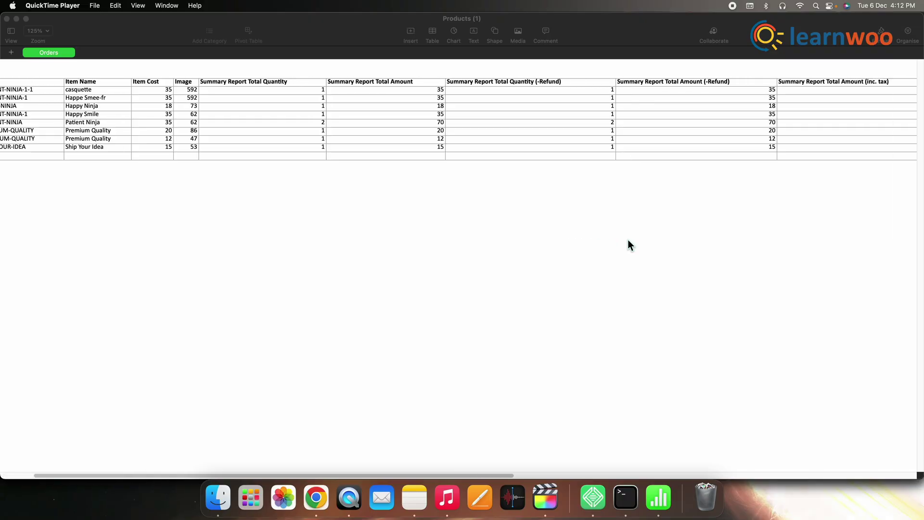
Step: Scroll right across the Products (1) spreadsheet columns, including Image, and back left
scroll(628, 241, "right", 10)
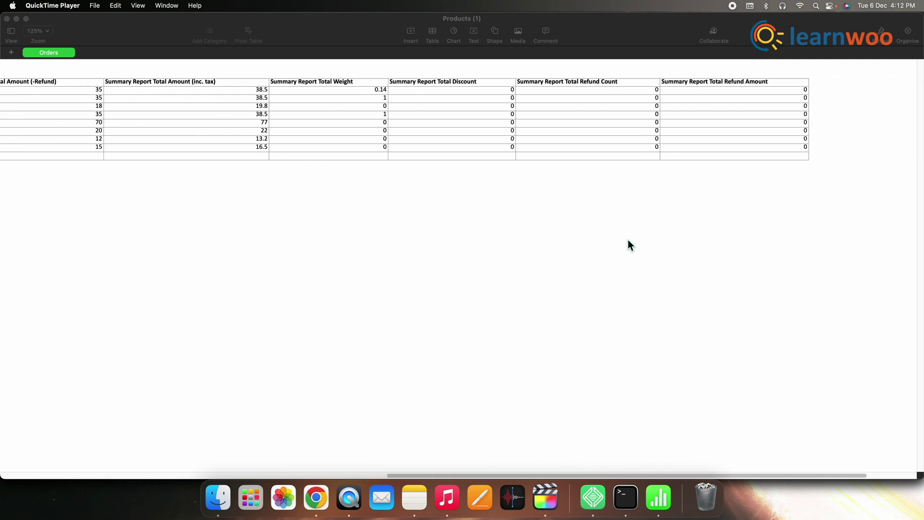
scroll(628, 239, "right", 4)
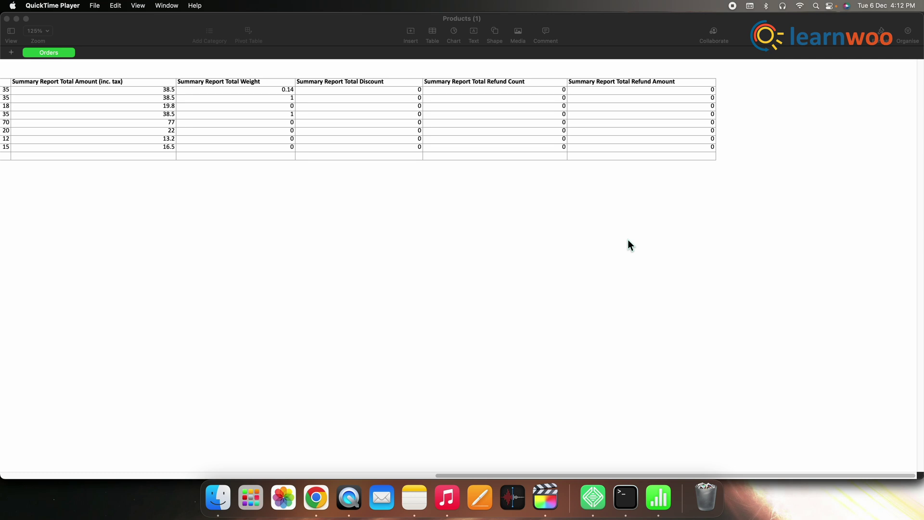
scroll(627, 240, "left", 15)
scroll(628, 239, "left", 8)
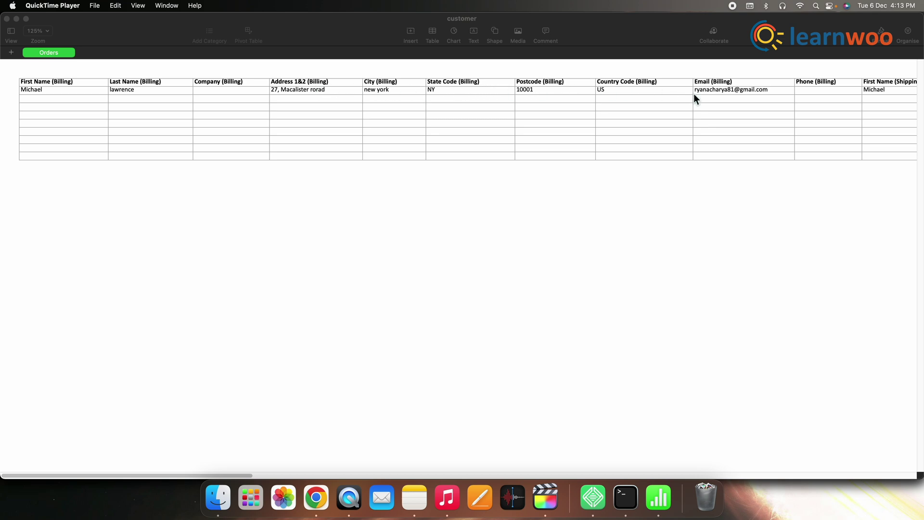
Step: Scroll right through customer.xlsx billing, shipping and summary total columns, then back
scroll(654, 143, "right", 18)
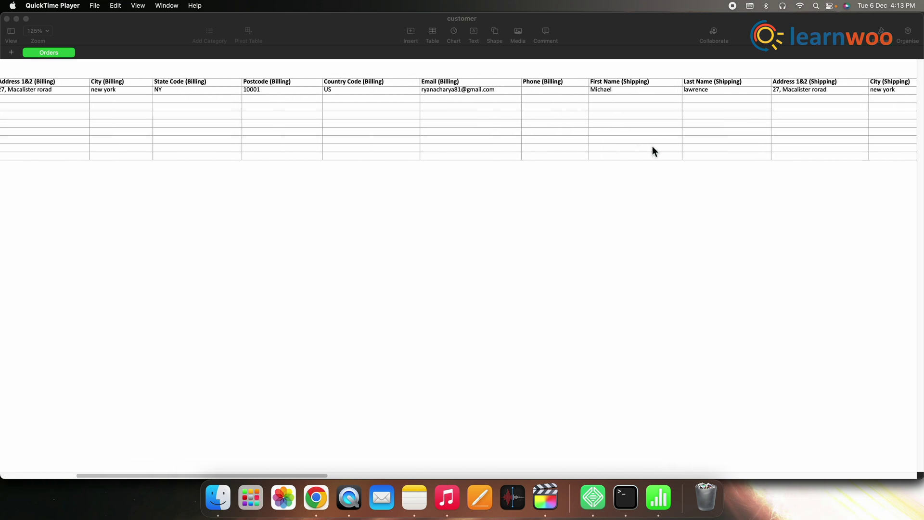
scroll(647, 152, "right", 20)
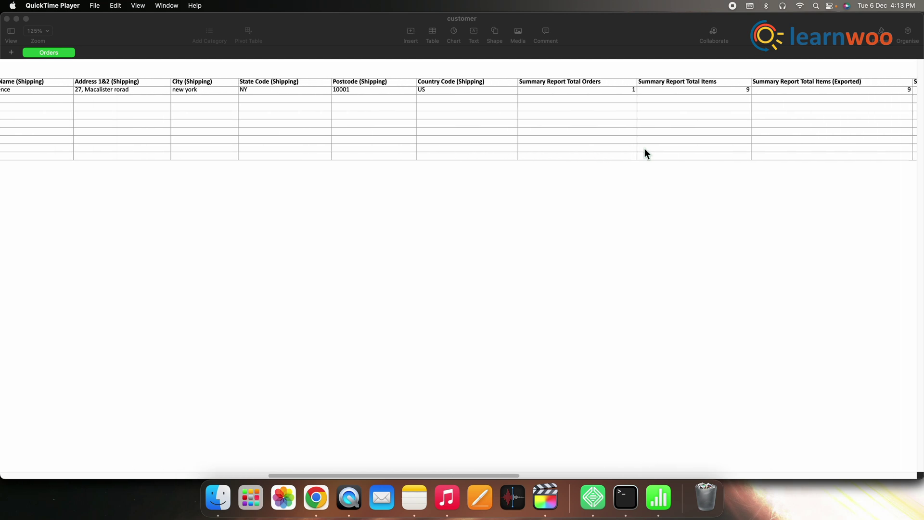
scroll(645, 152, "right", 20)
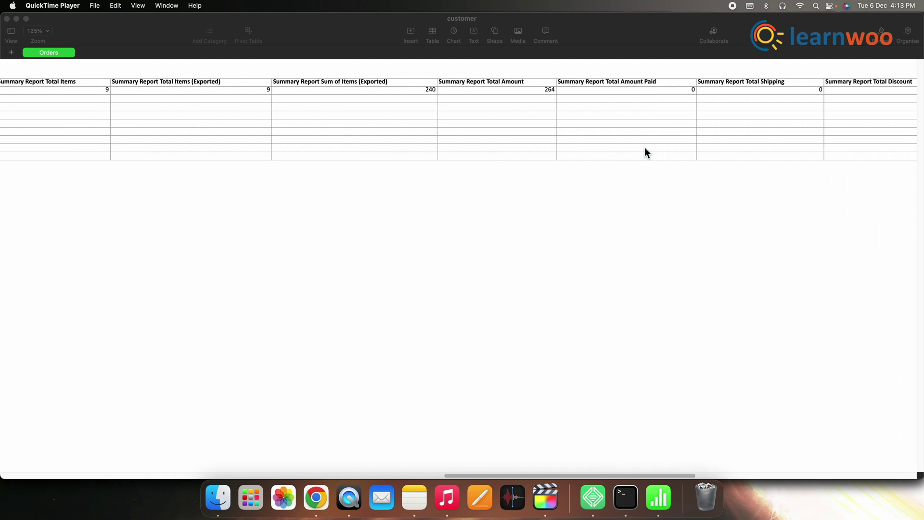
scroll(645, 152, "right", 19)
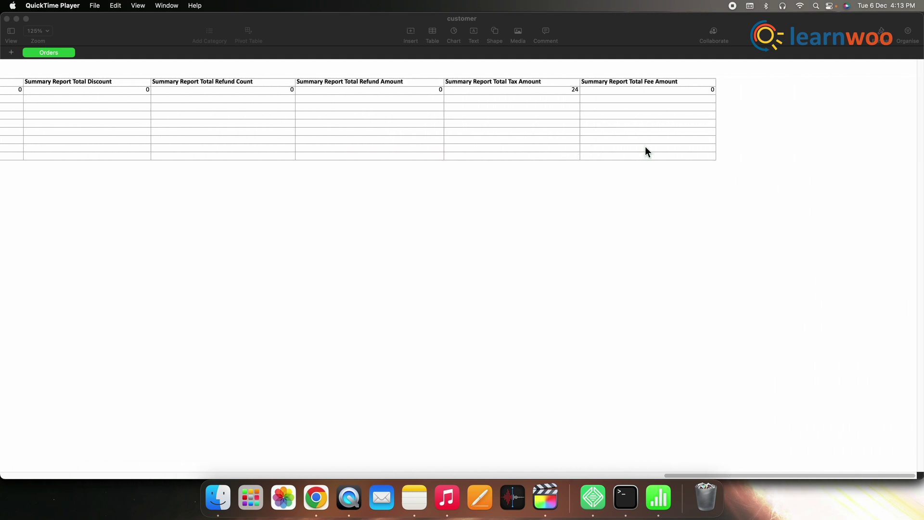
scroll(644, 147, "left", 20)
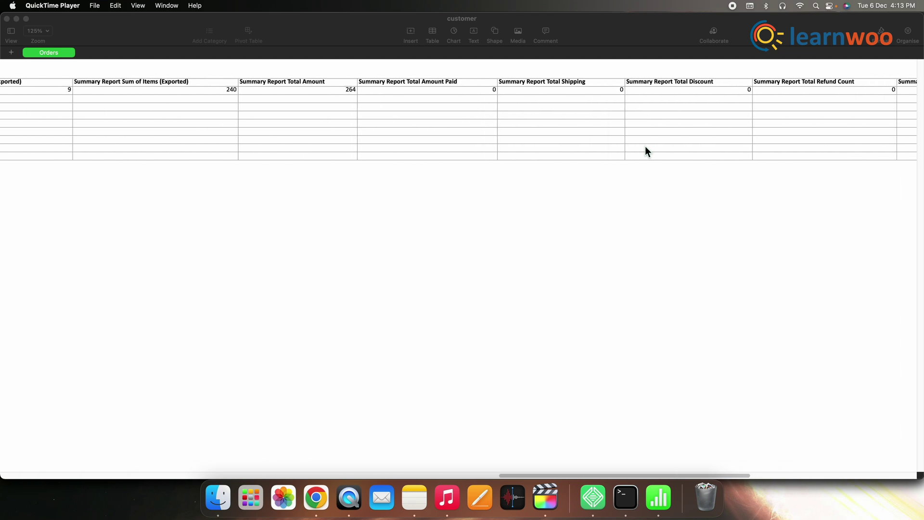
scroll(645, 152, "left", 20)
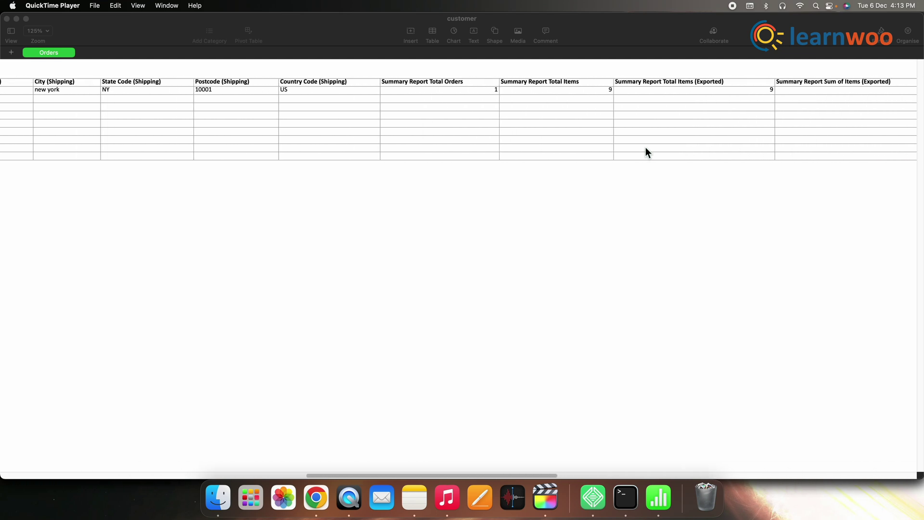